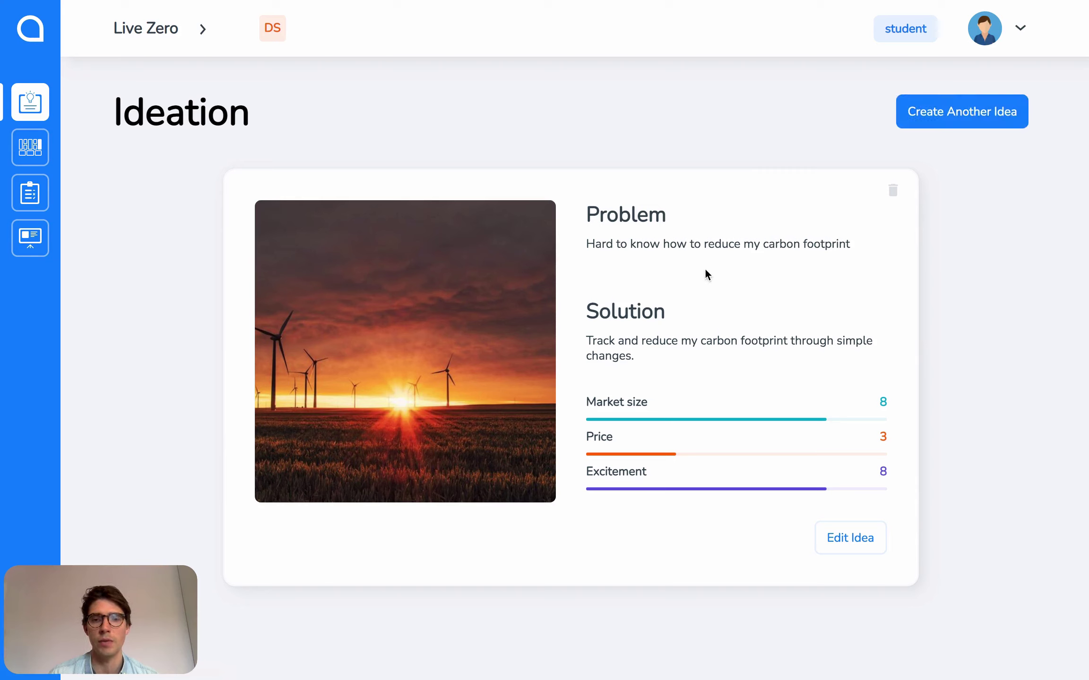
- Open the carbon footprint idea for editing and review the images selected on the Get Inspired page
left_click(850, 533)
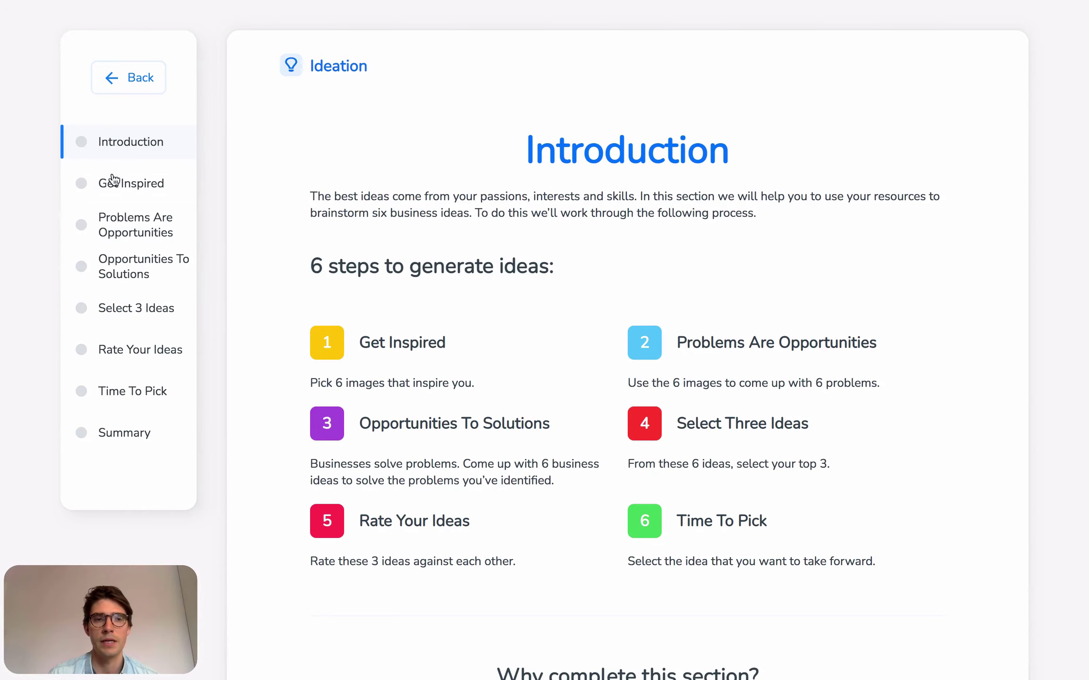
left_click(120, 198)
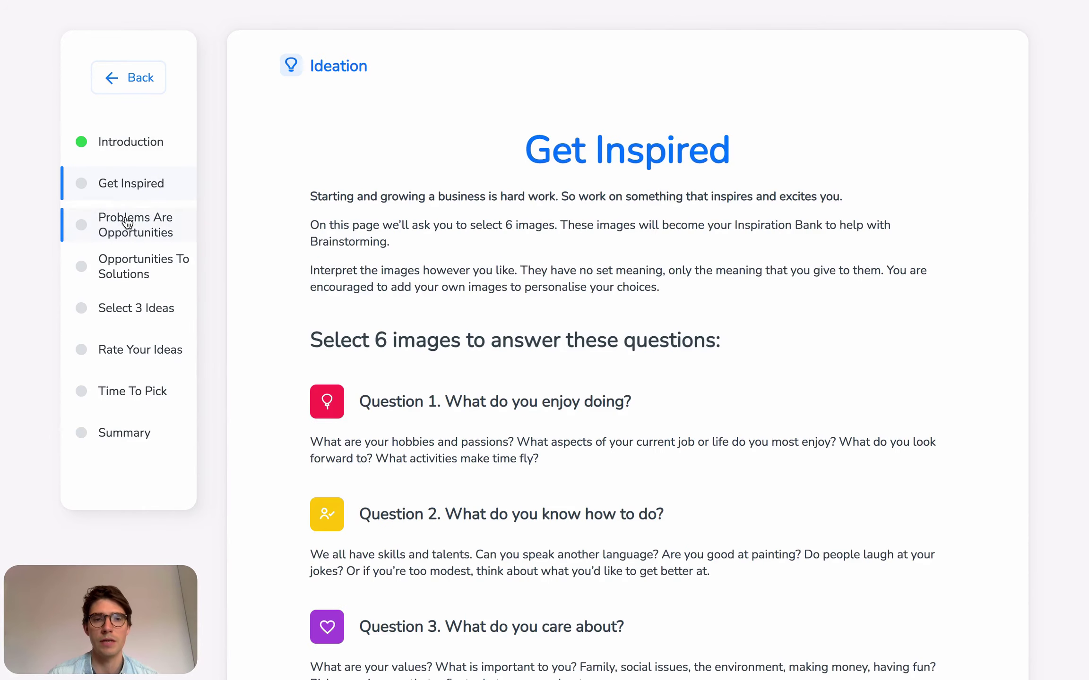
left_click(124, 218)
left_click(126, 189)
scroll(522, 258, "down", 15)
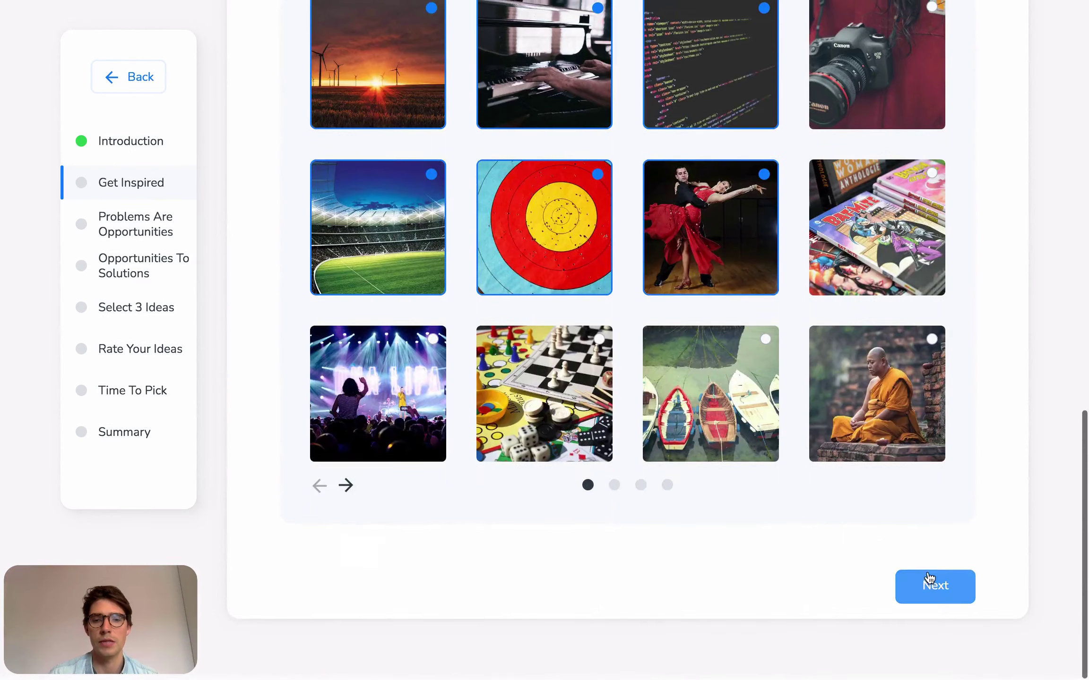
- Advance to Problems Are Opportunities, review the problem written for each image, and return to the Ideation overview
left_click(930, 581)
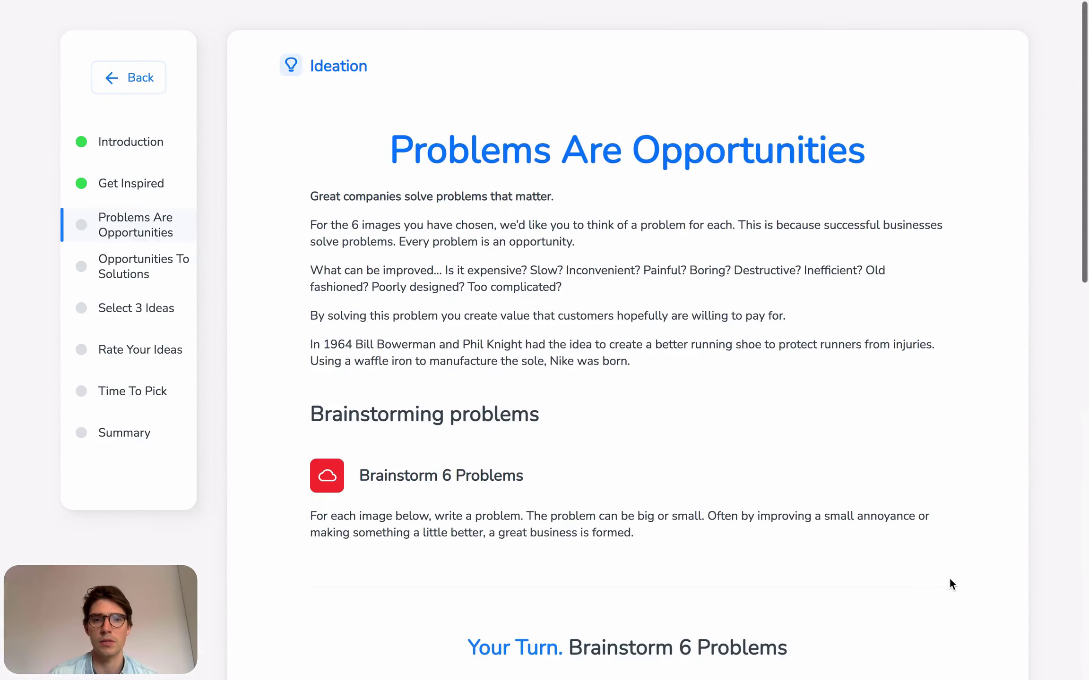
scroll(780, 456, "up", 1)
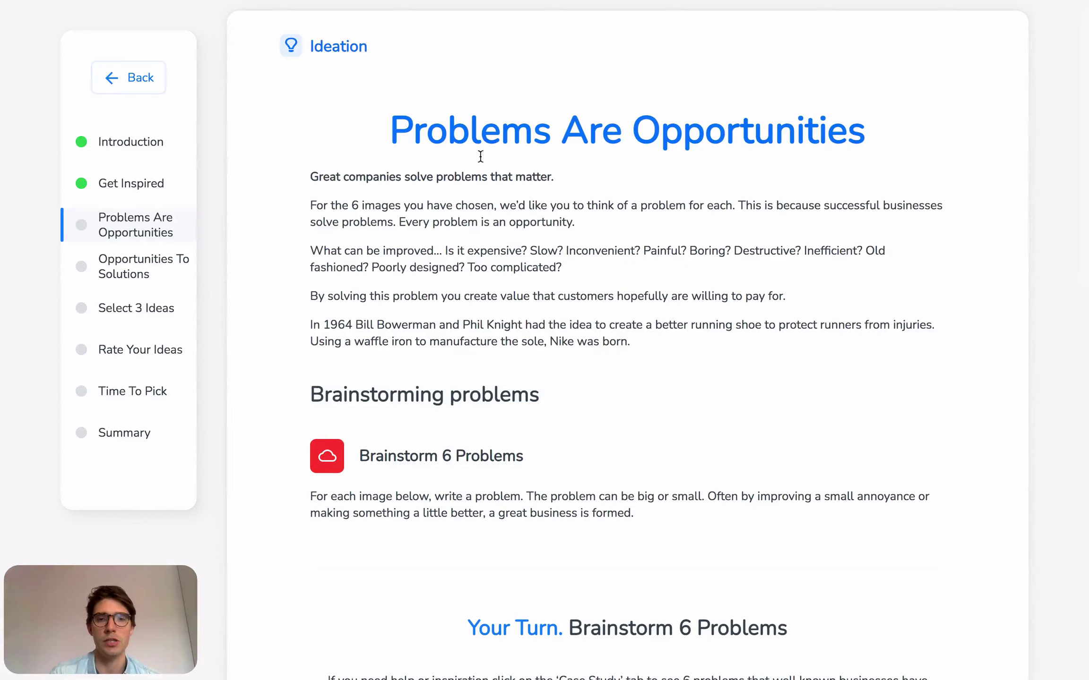
scroll(559, 297, "down", 9)
scroll(561, 301, "down", 5)
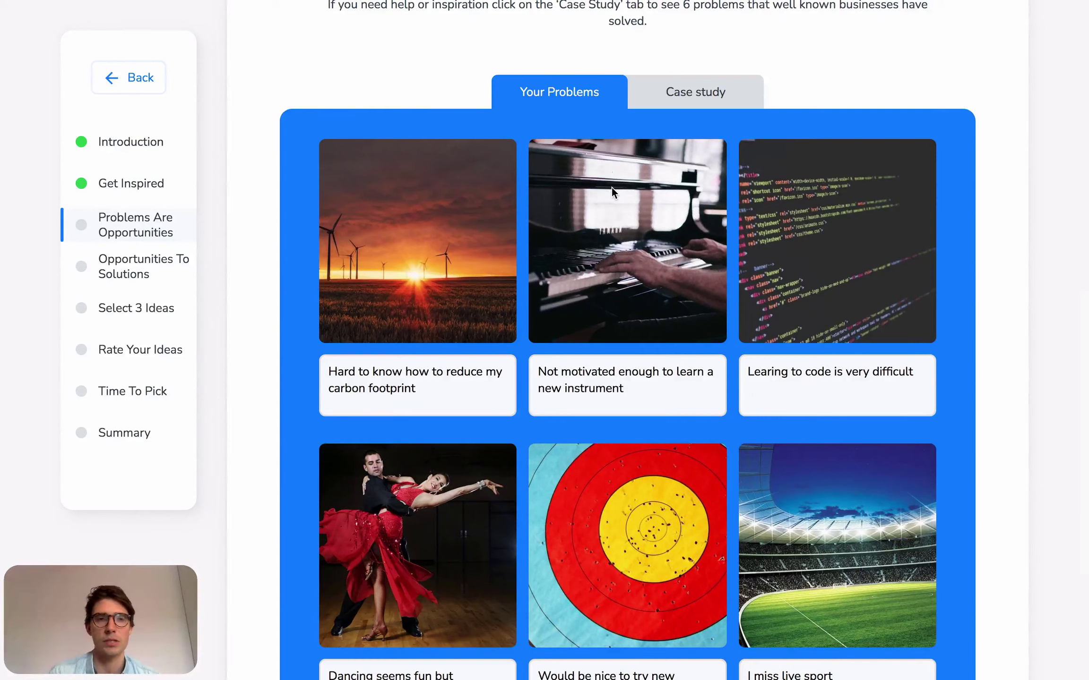
left_click(132, 78)
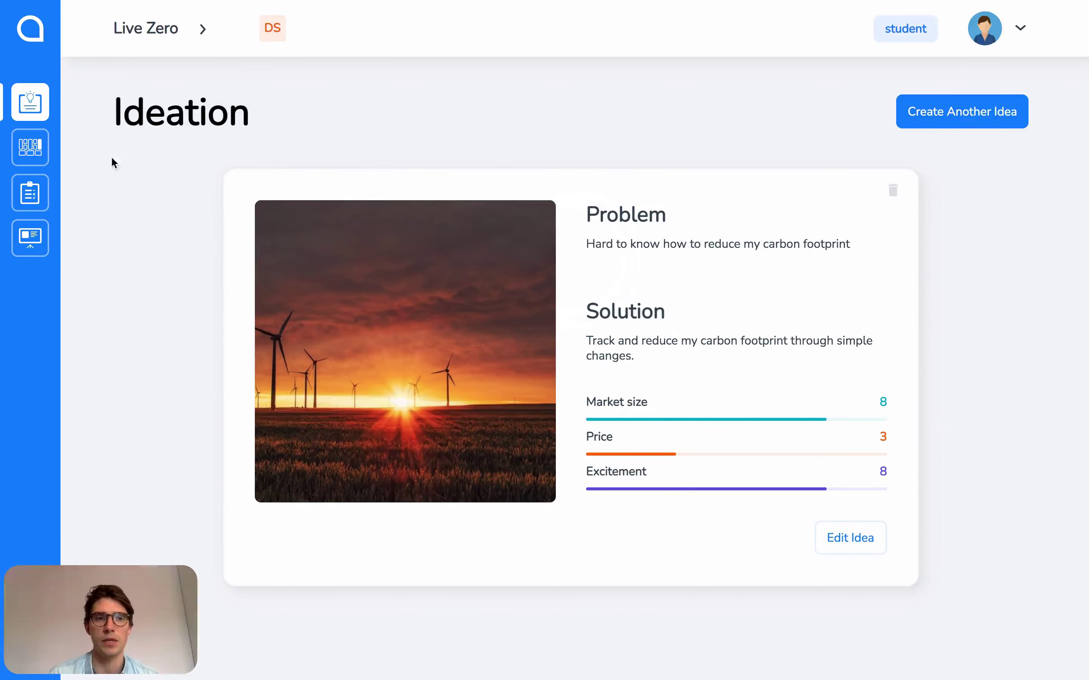
- Open Customer Segments from the Business Model Canvas and review the Gen X and Y answers under Build a Customer Persona
left_click(34, 146)
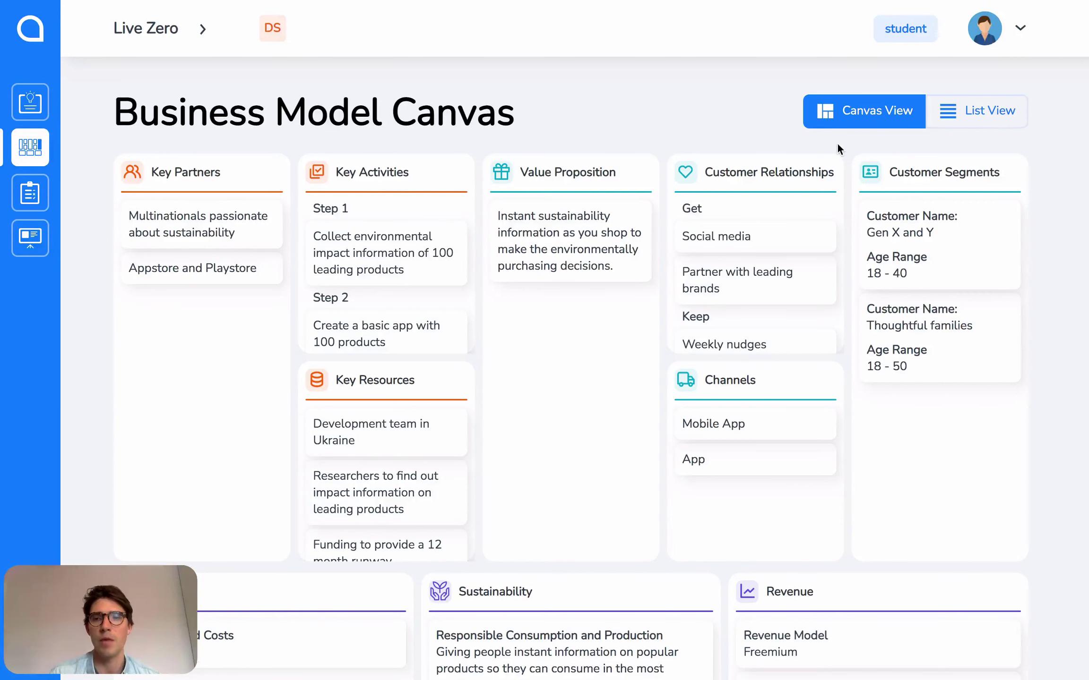
left_click(945, 171)
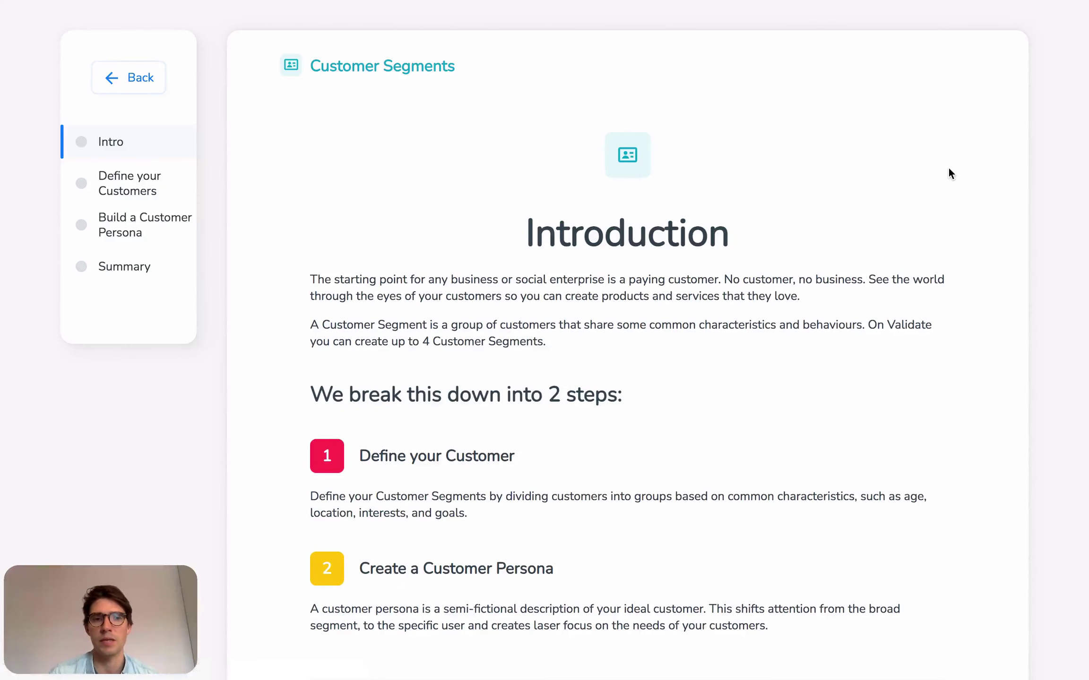
left_click(141, 187)
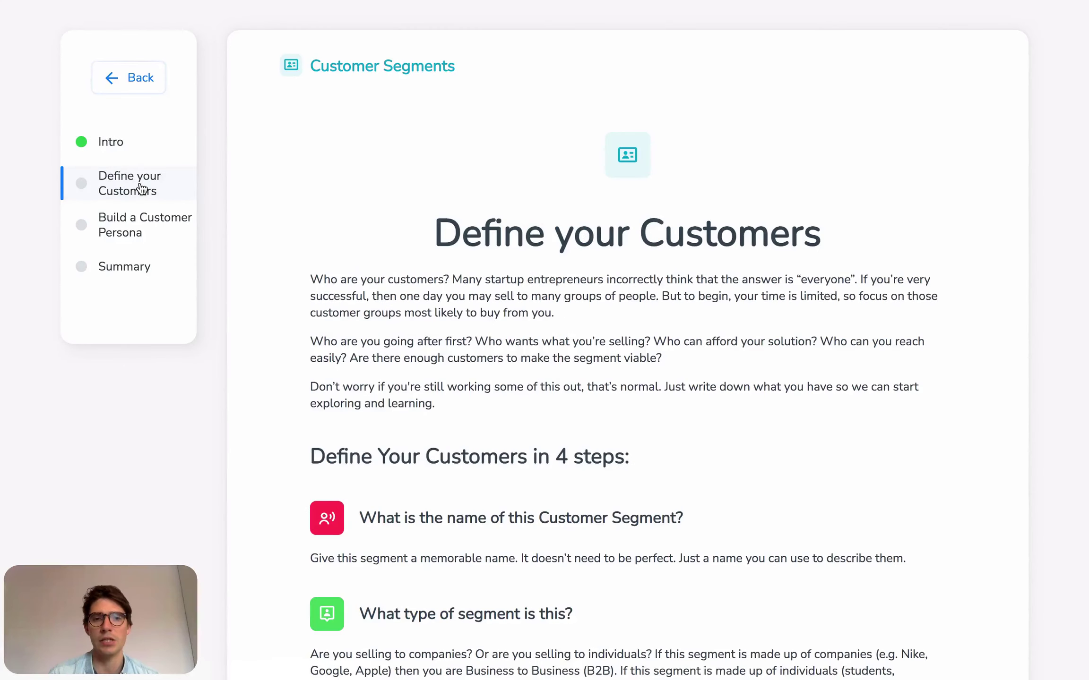
left_click(135, 231)
scroll(296, 279, "down", 6)
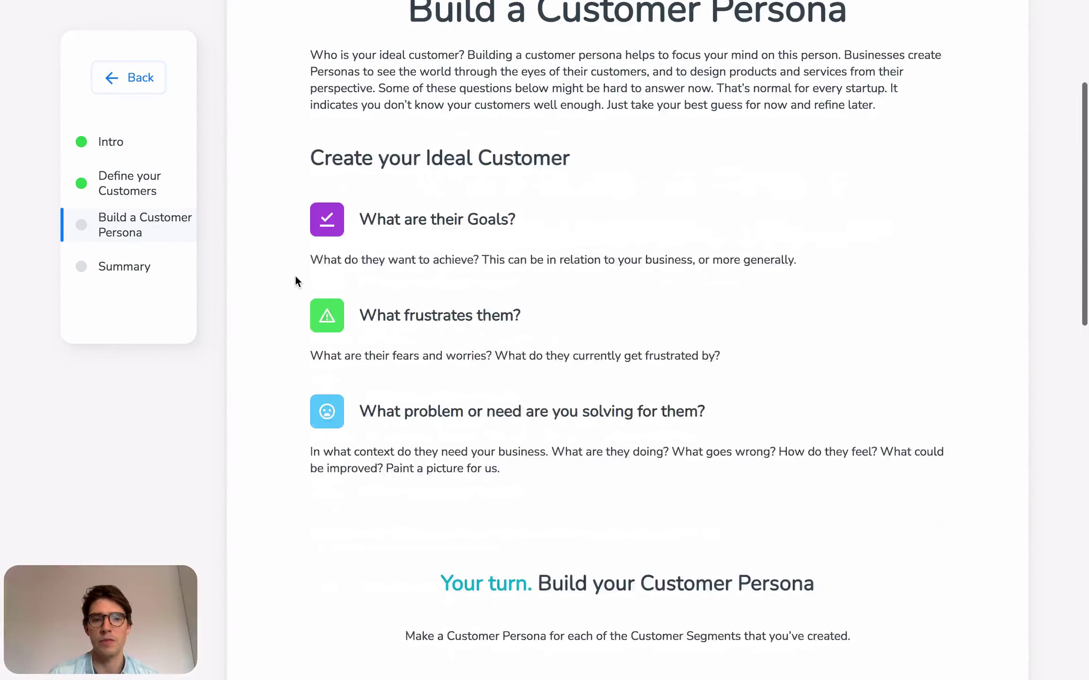
scroll(296, 279, "down", 10)
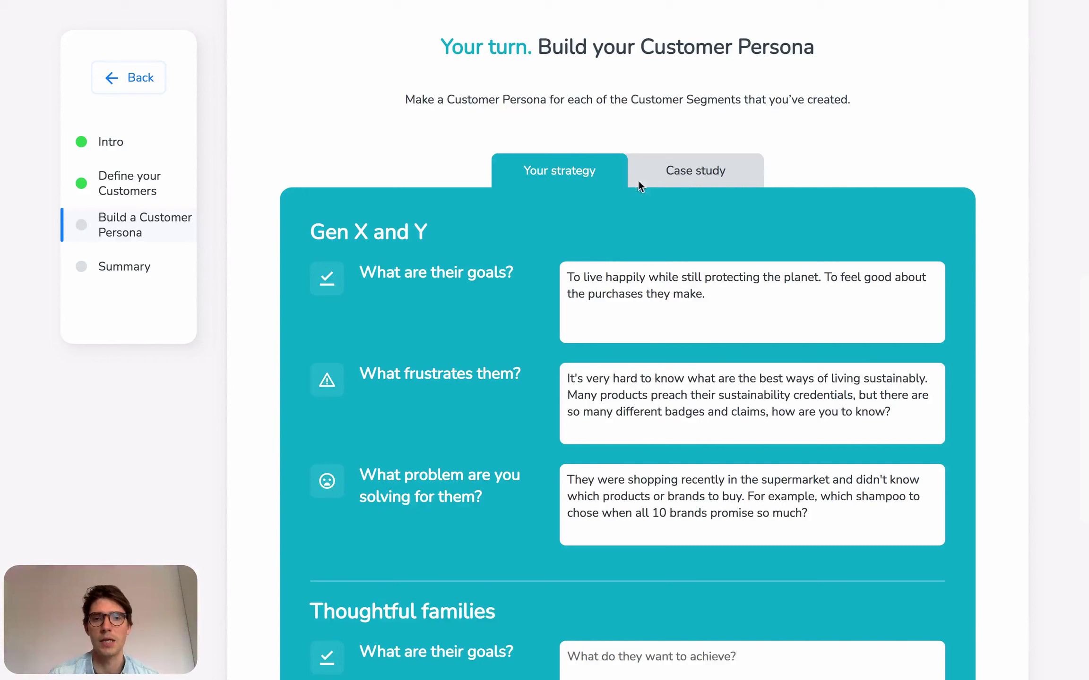
- Browse the Change Please, Lucy & Yak and Buttercrumble persona case studies and read the expanded Lucy & Yak company description
left_click(732, 171)
left_click(469, 230)
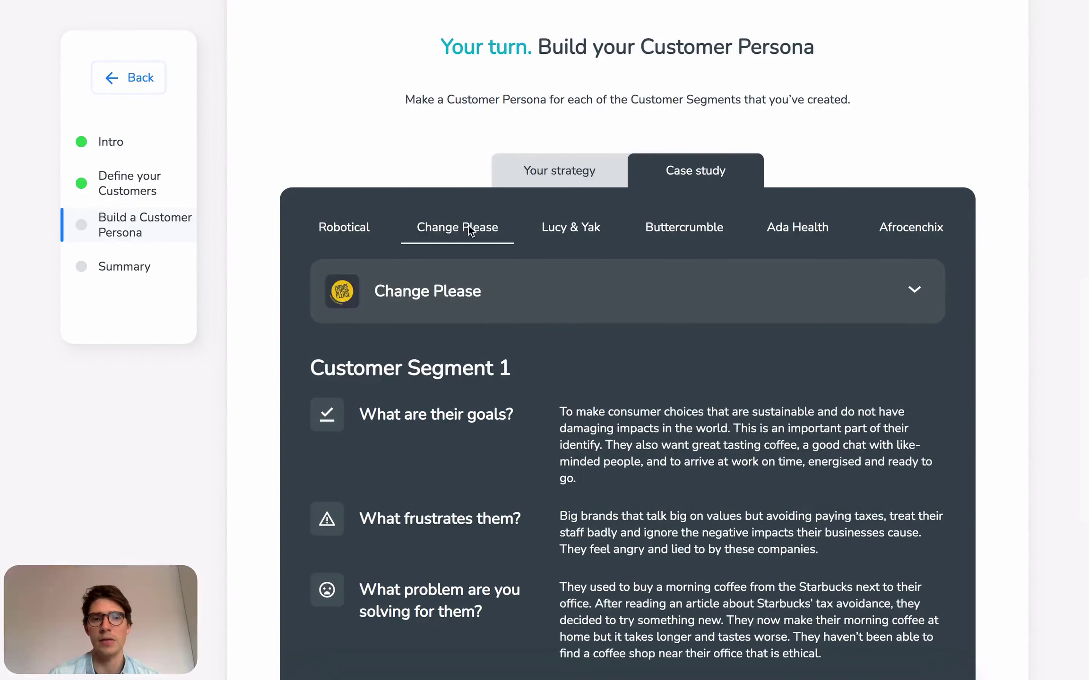
left_click(584, 229)
left_click(676, 229)
left_click(586, 235)
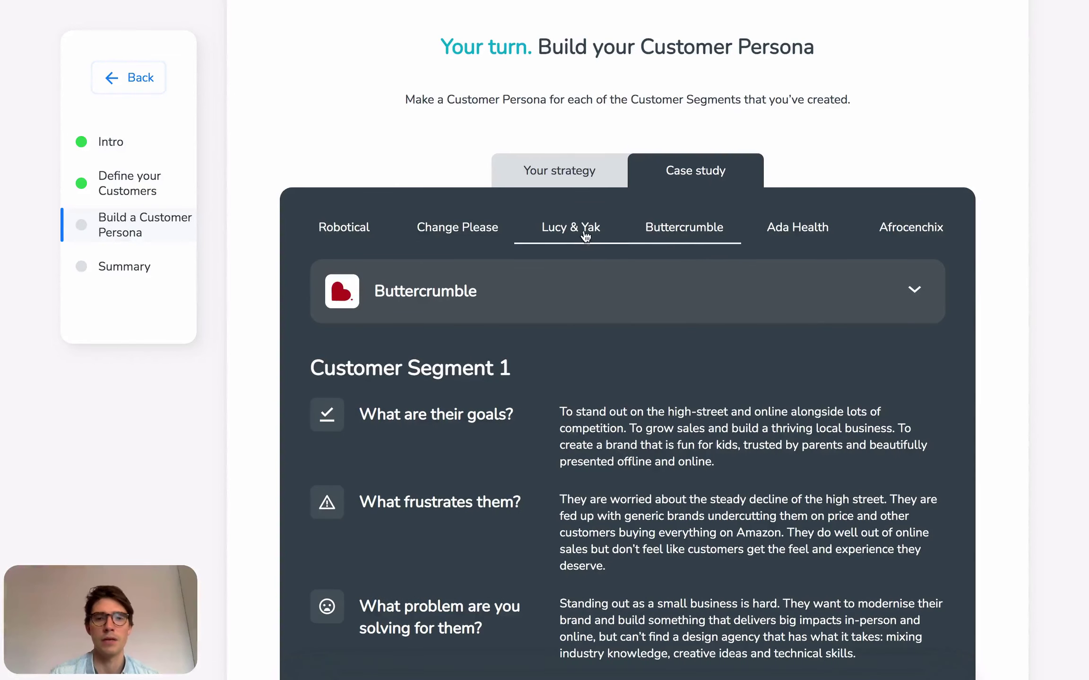
left_click(563, 284)
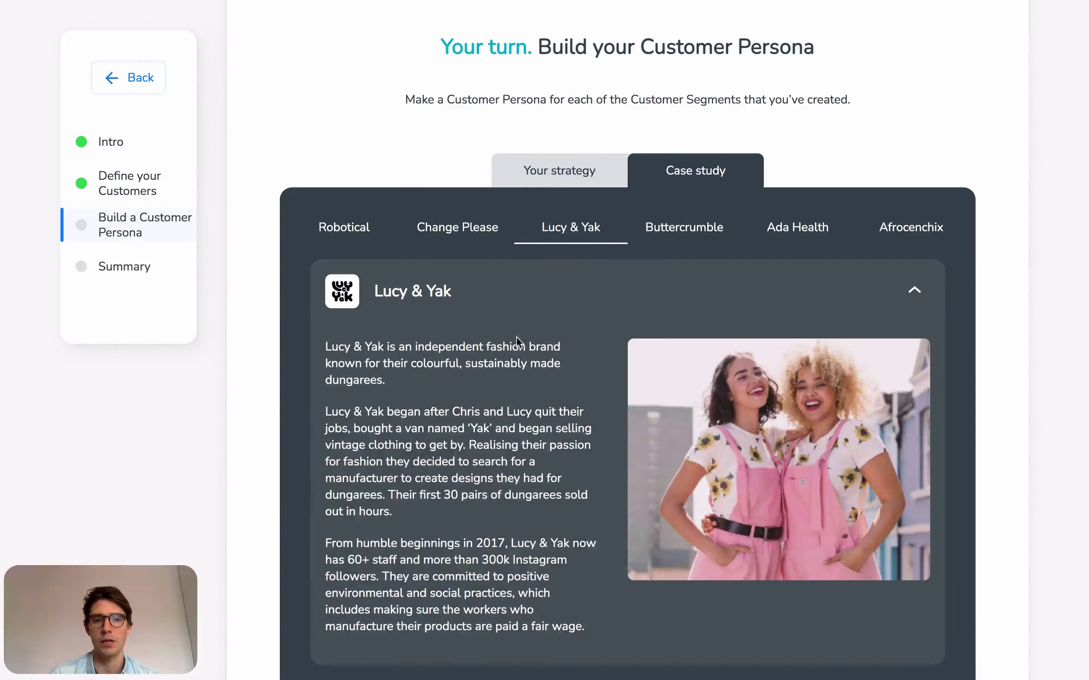
scroll(499, 437, "down", 1)
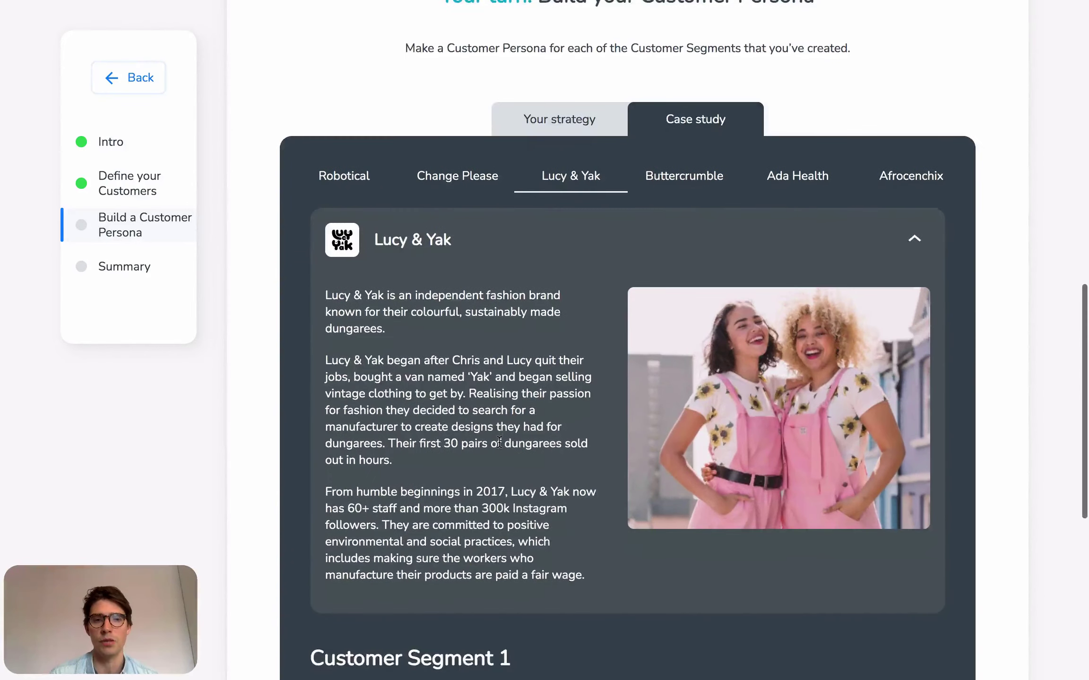
- Review the Customer Segments summary page and return to the Business Model Canvas
left_click(151, 274)
scroll(443, 334, "up", 10)
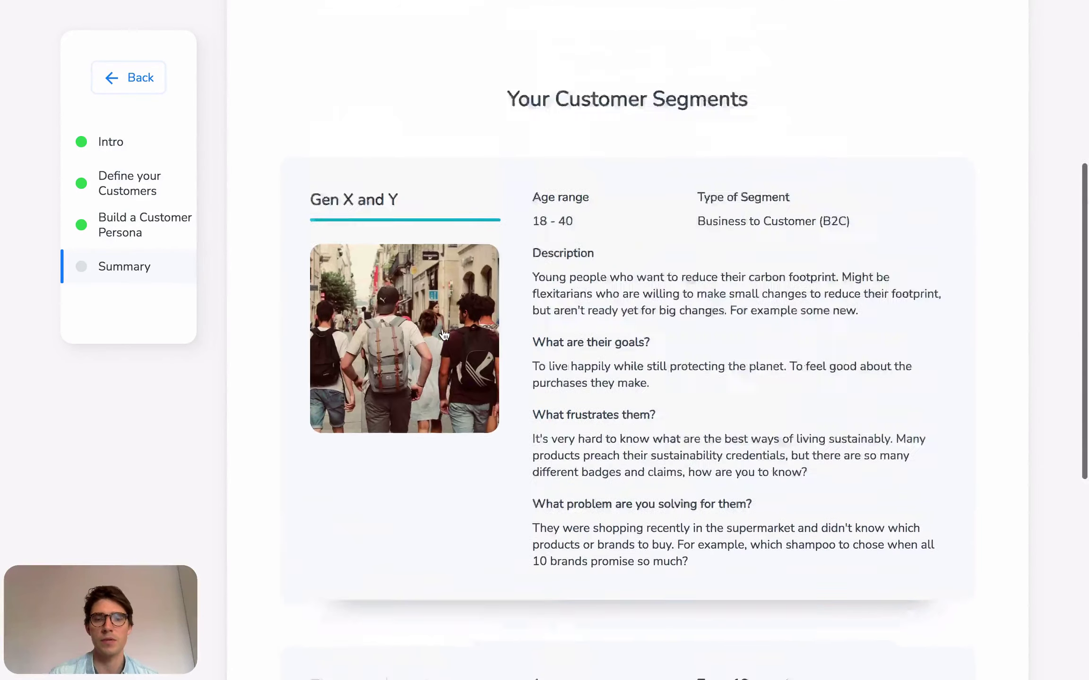
scroll(441, 331, "down", 1)
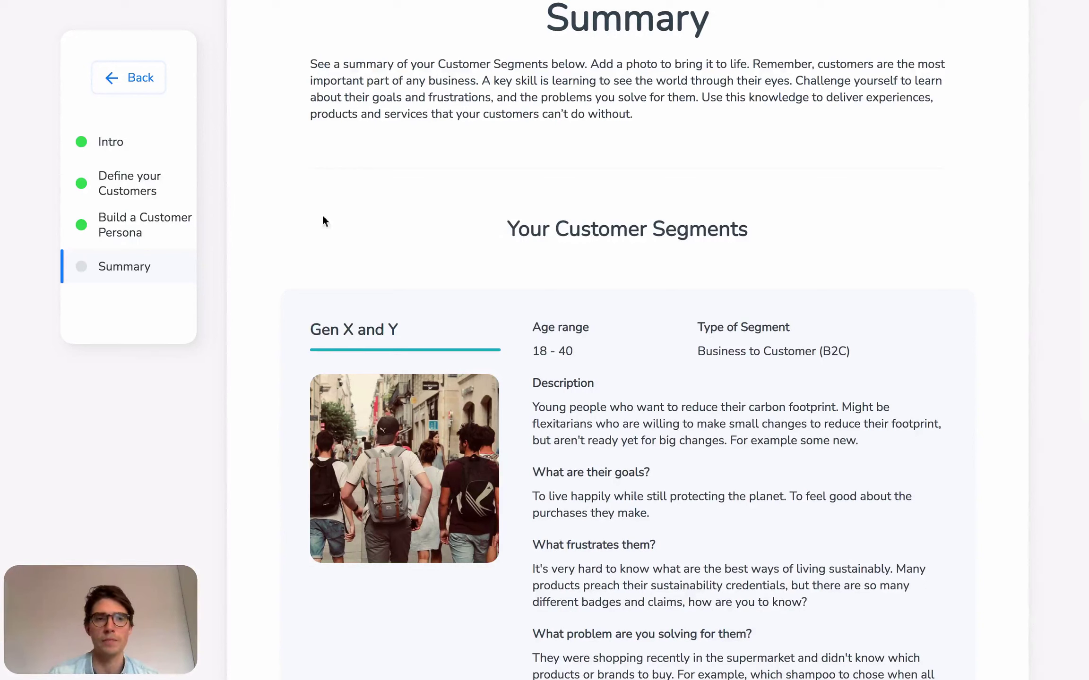
left_click(142, 78)
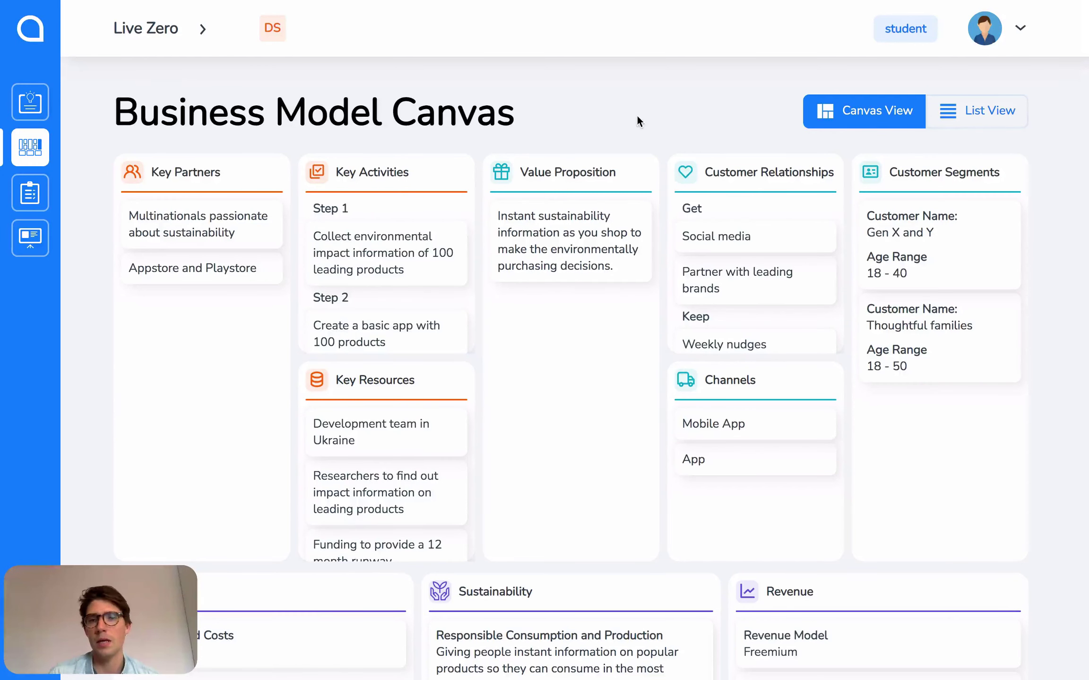
- View the Value Proposition details from the canvas, including solution, key features and unique selling point, and close them
left_click(546, 240)
scroll(680, 326, "down", 1)
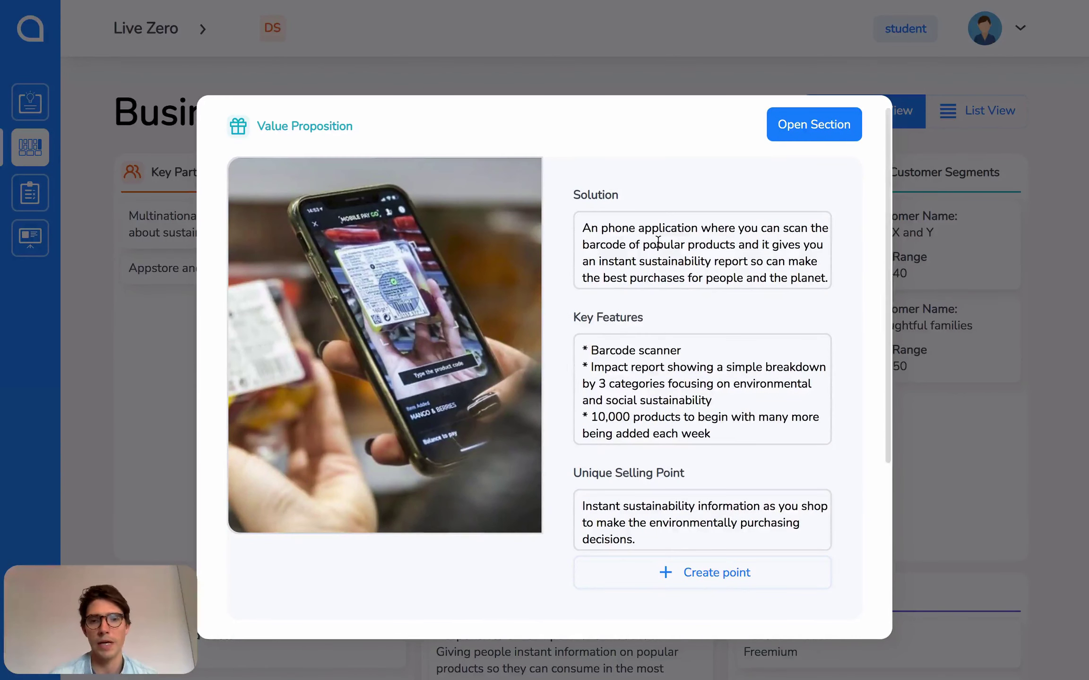
scroll(702, 373, "up", 1)
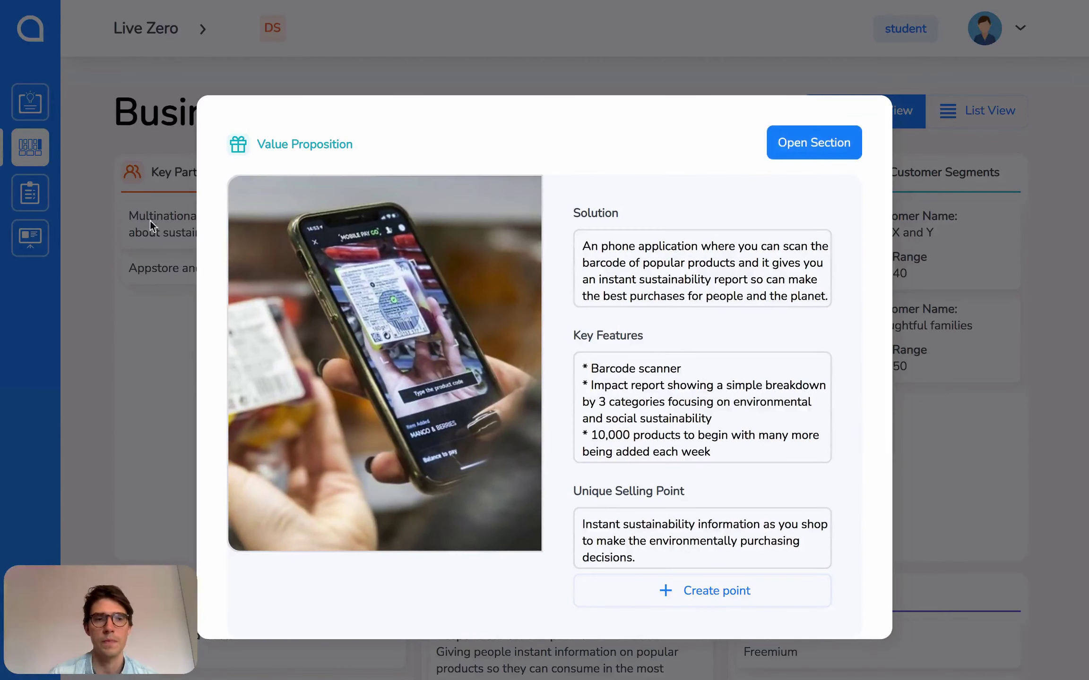
left_click(112, 227)
- Review the list of tests for the business idea and inspect the Prototype test's details before closing them
left_click(30, 192)
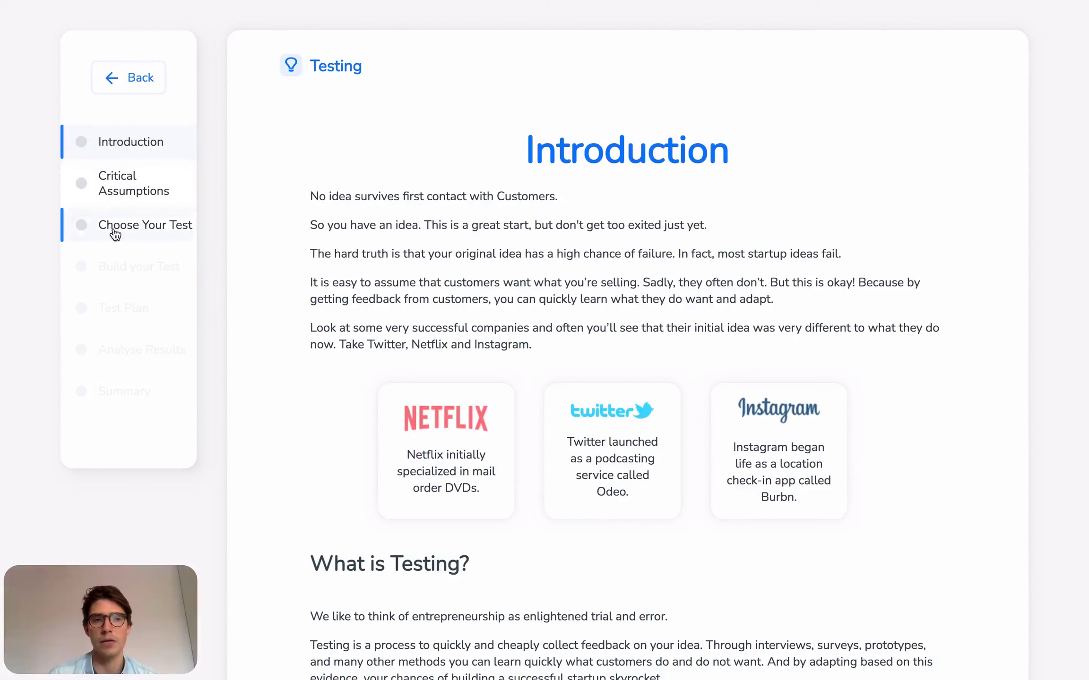
left_click(128, 83)
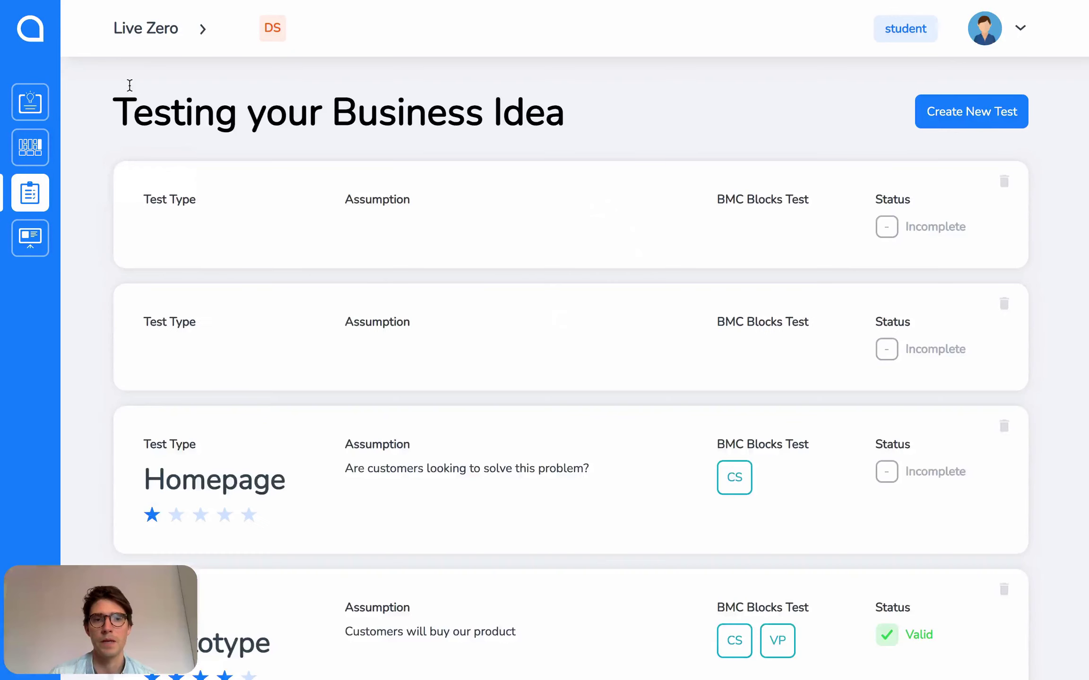
scroll(525, 406, "down", 3)
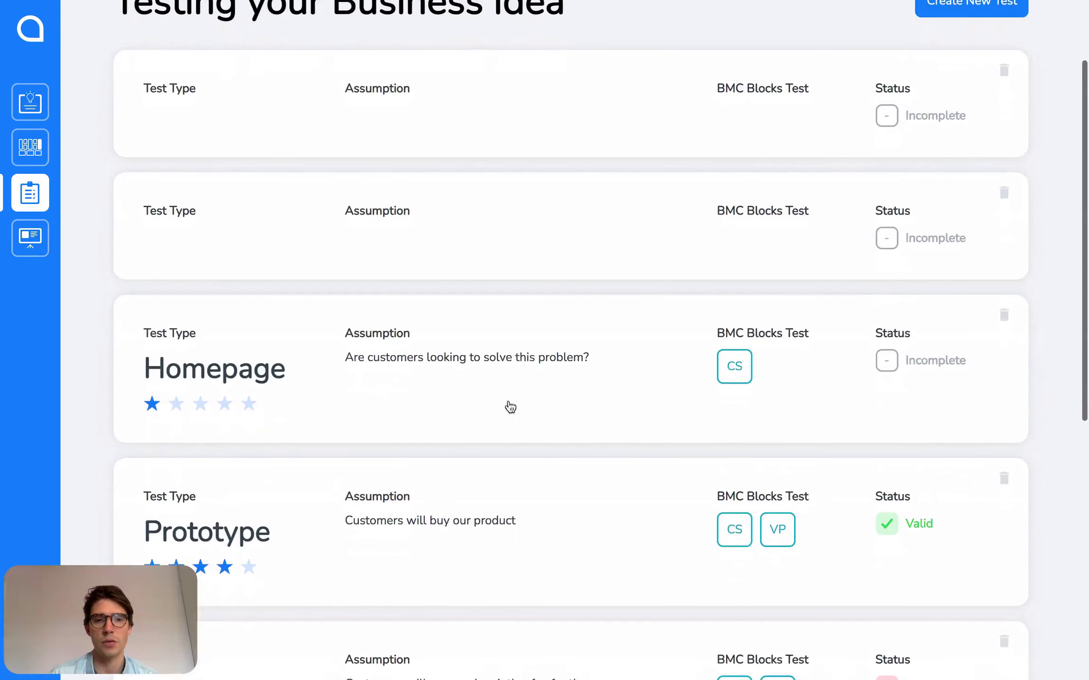
scroll(411, 471, "down", 2)
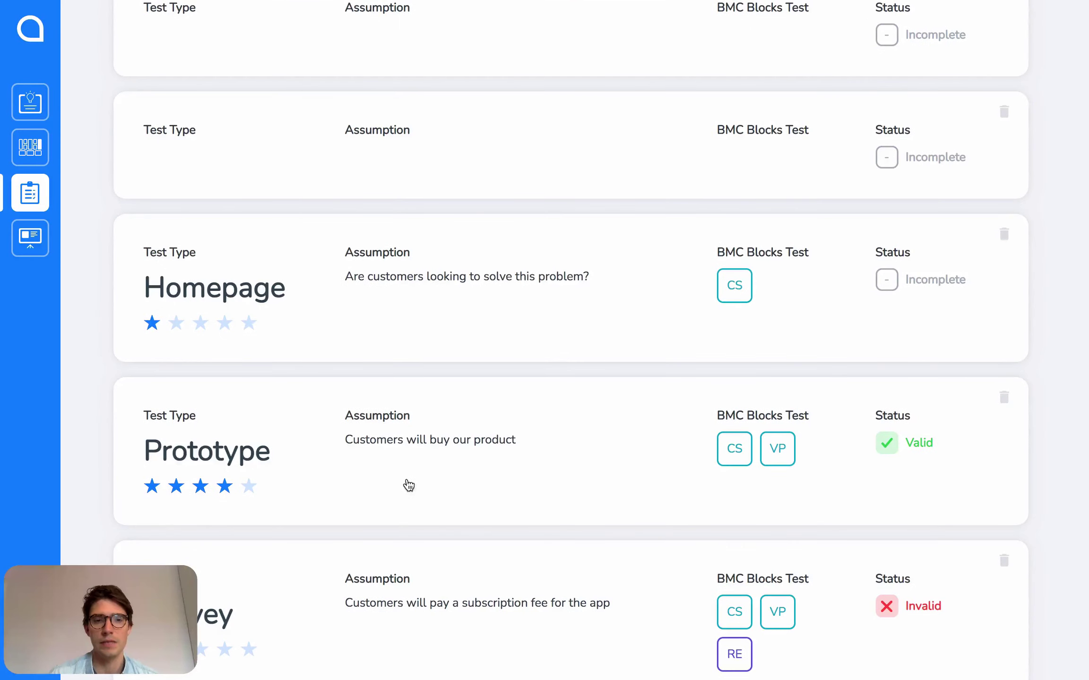
left_click(416, 425)
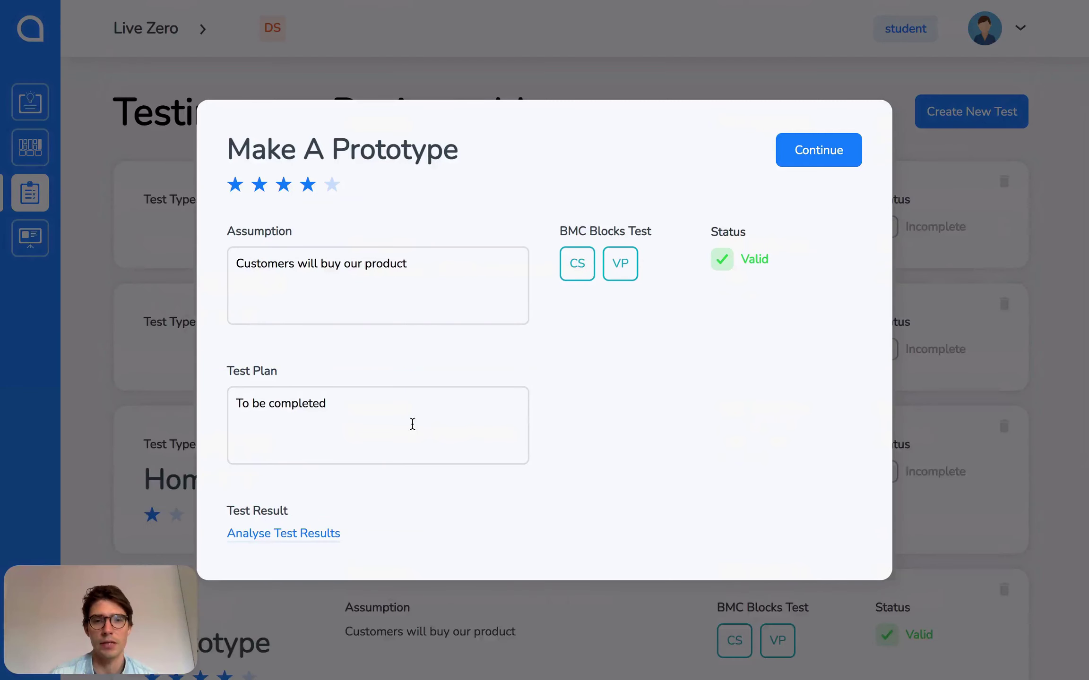
left_click(973, 228)
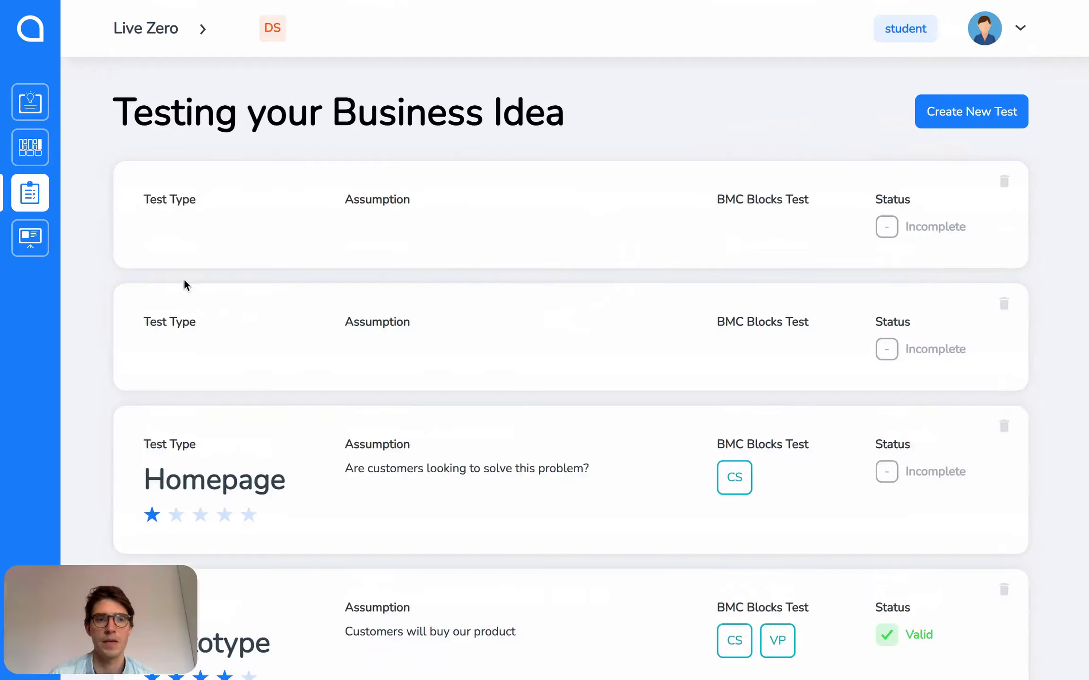
- Open the Portfolio and examine its sections from Introduction, Project Summary and The Team through Testing to Customer Segment
left_click(29, 233)
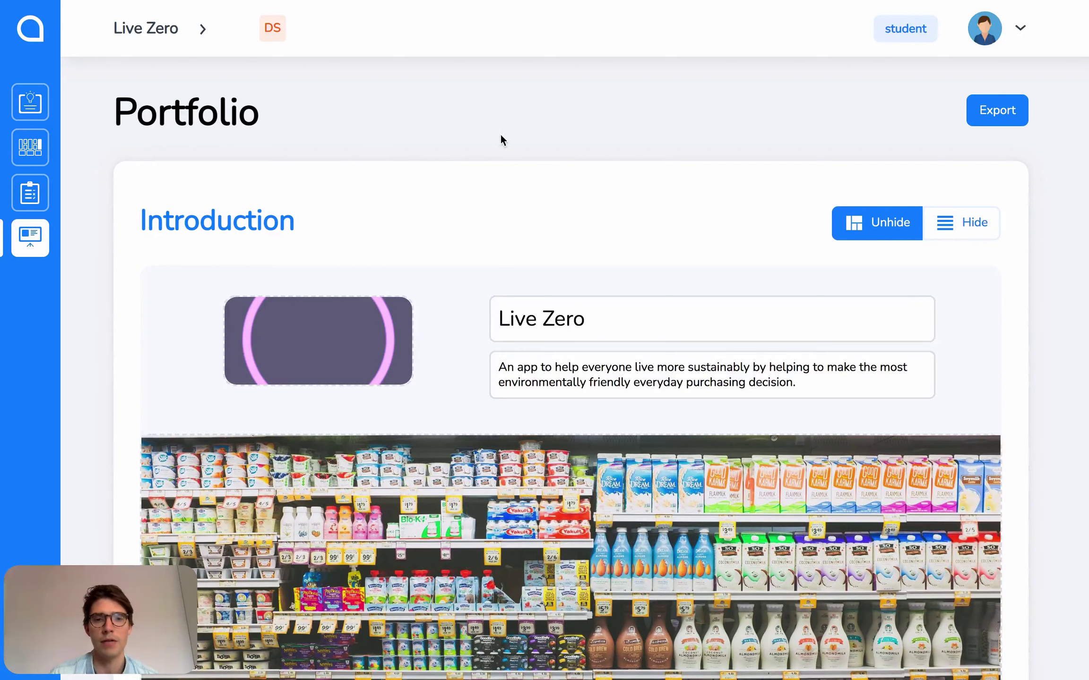
scroll(502, 139, "down", 3)
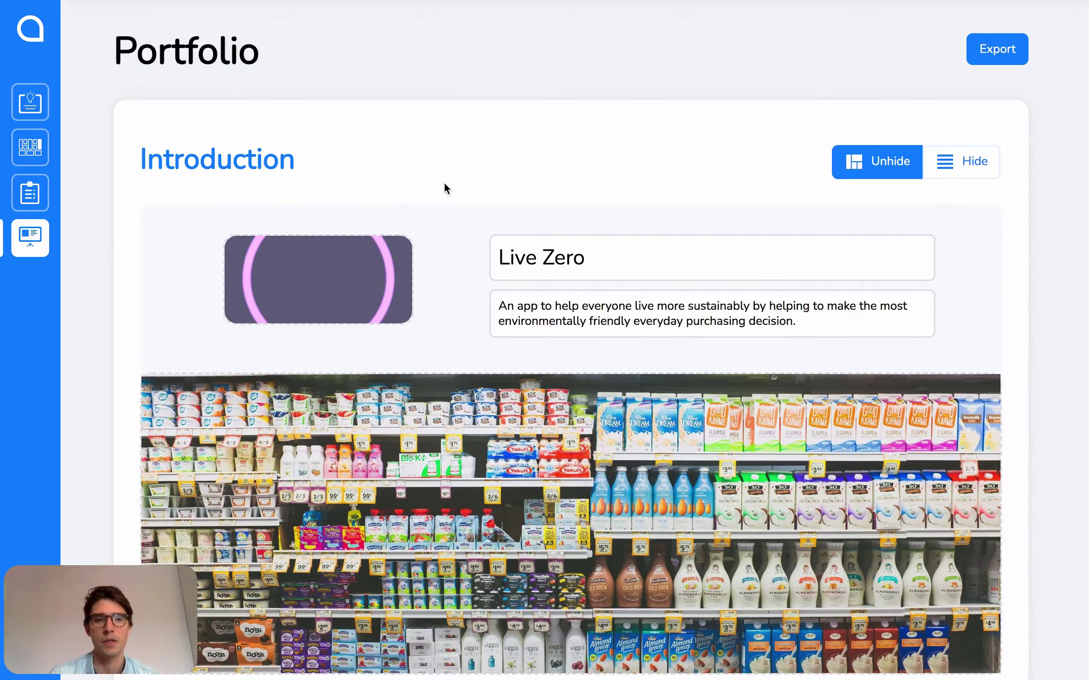
scroll(444, 186, "down", 1)
scroll(364, 262, "down", 2)
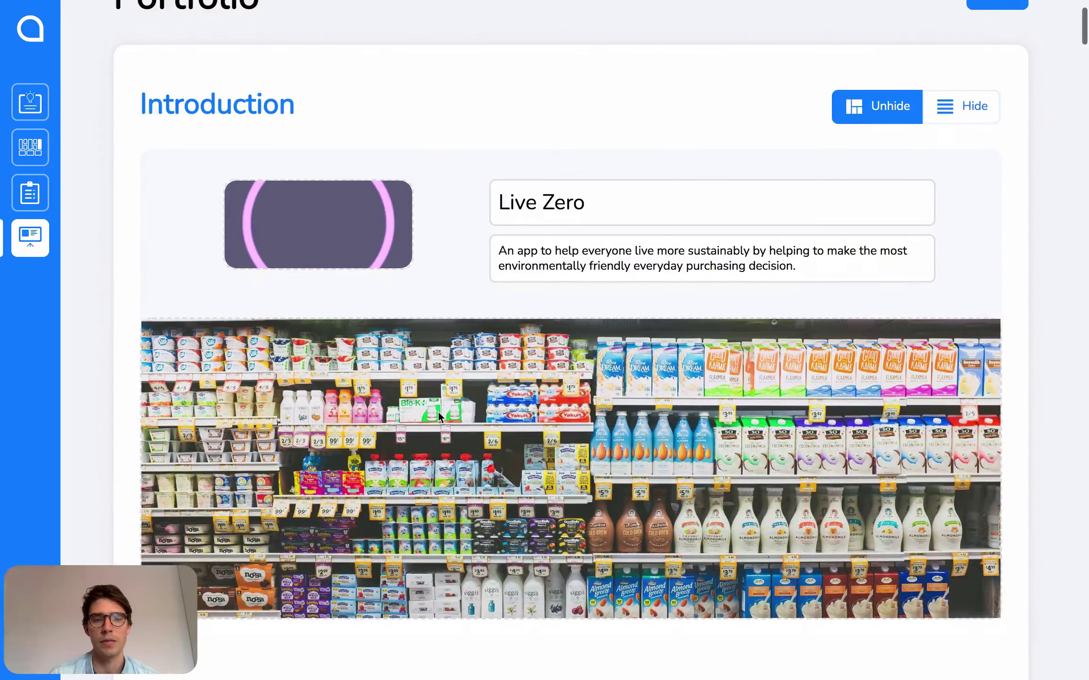
scroll(550, 324, "down", 15)
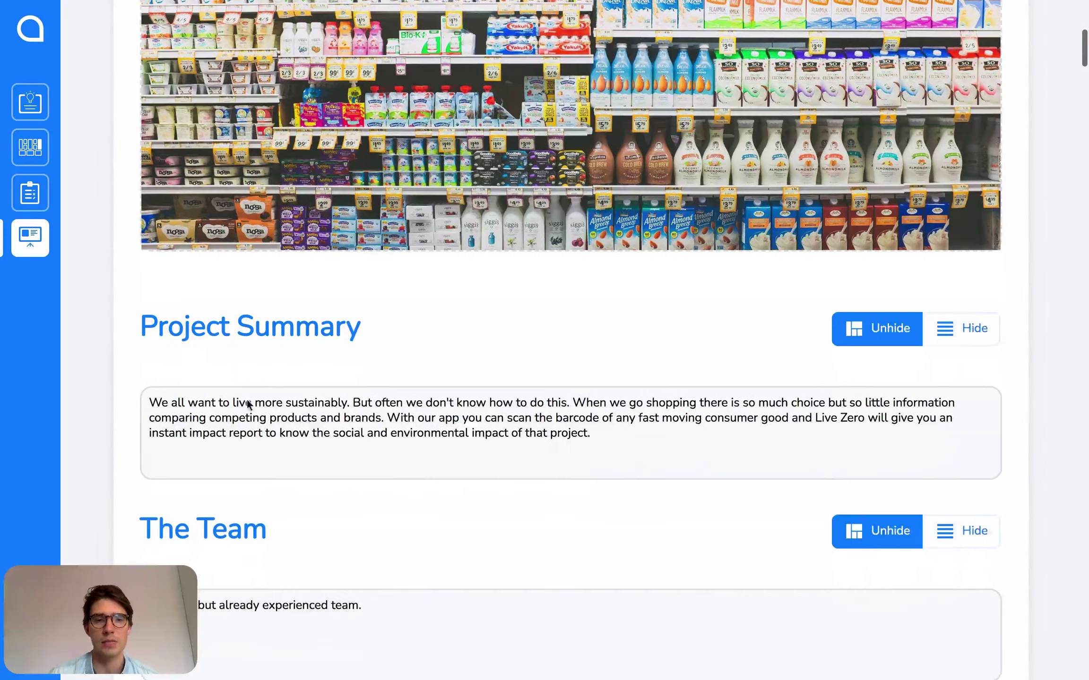
scroll(246, 399, "down", 15)
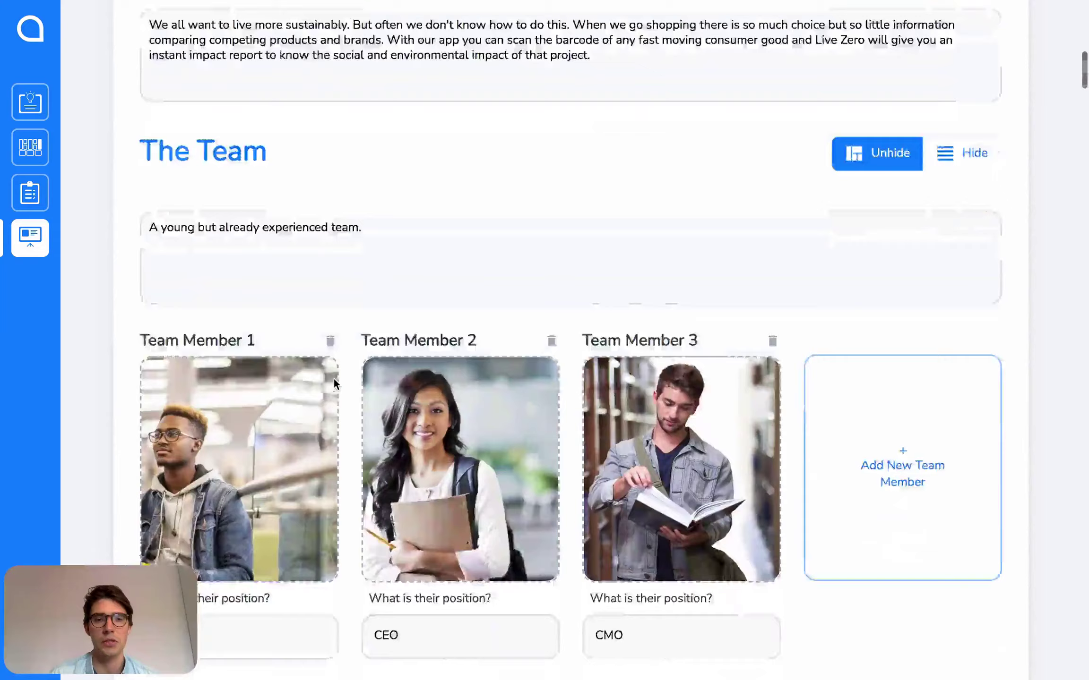
scroll(333, 378, "down", 20)
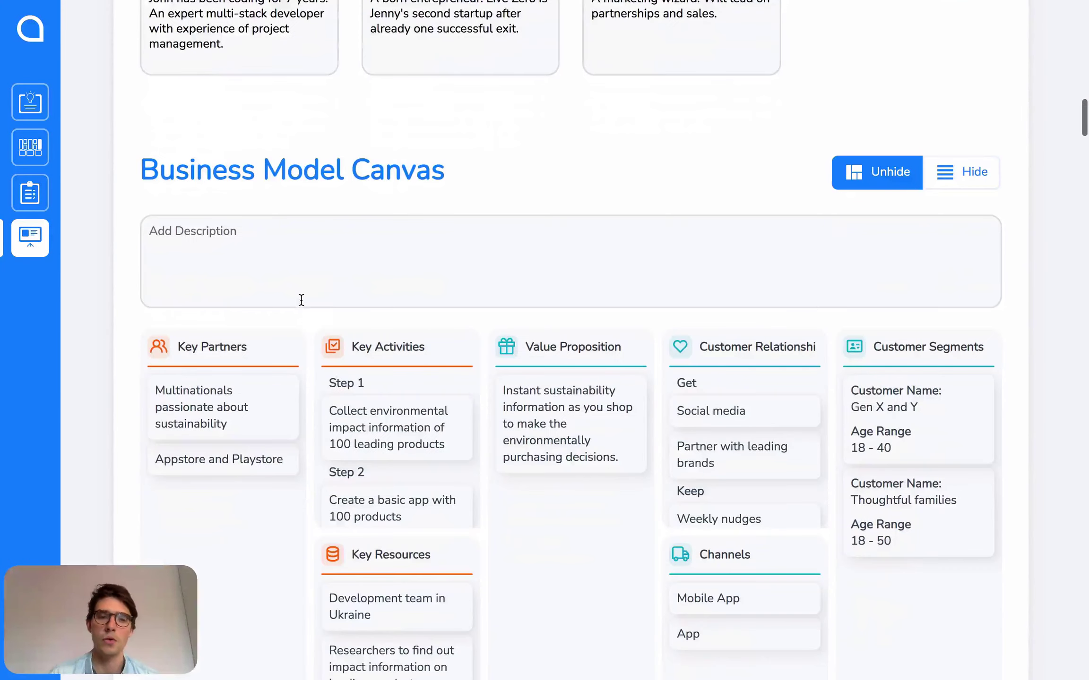
scroll(430, 216, "down", 3)
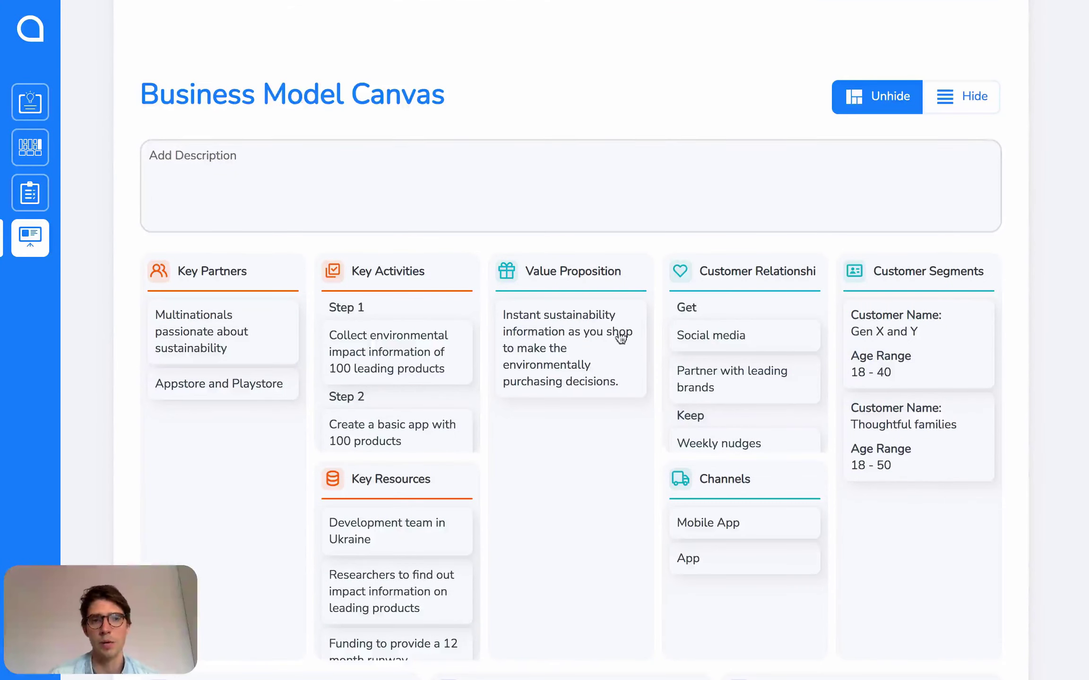
scroll(545, 432, "down", 20)
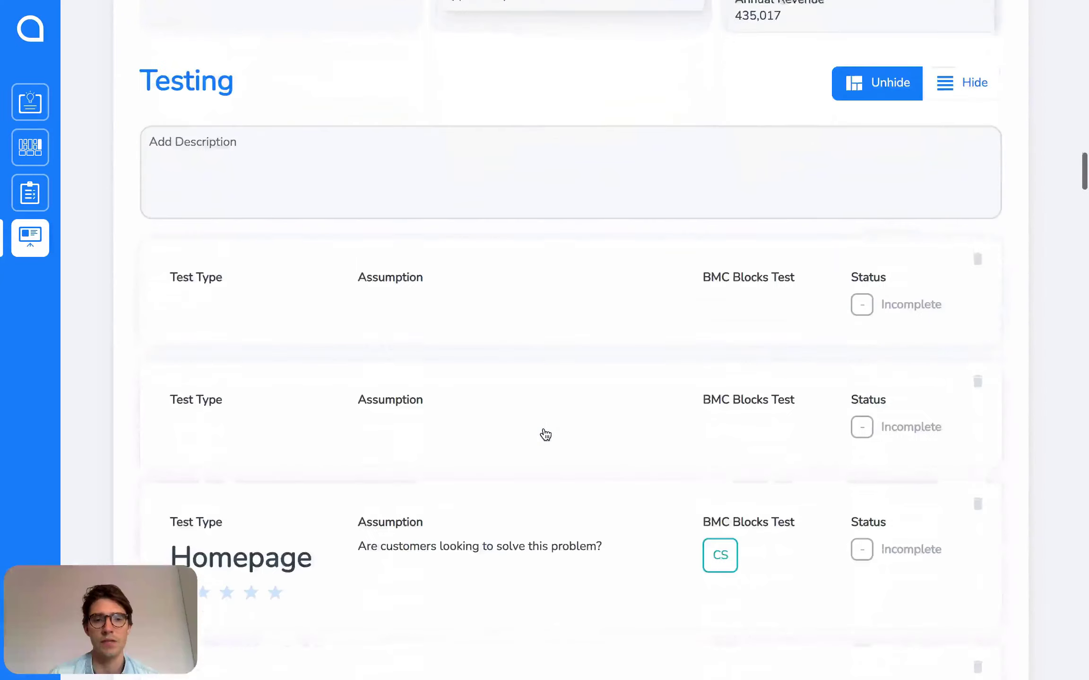
scroll(554, 543, "down", 20)
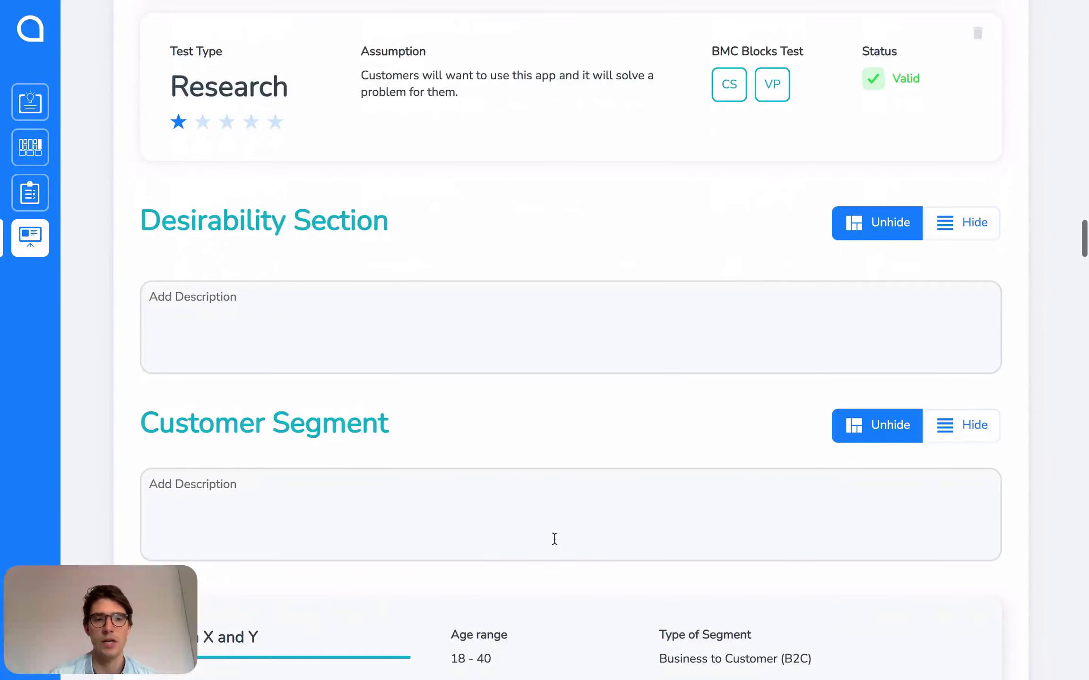
scroll(554, 539, "down", 10)
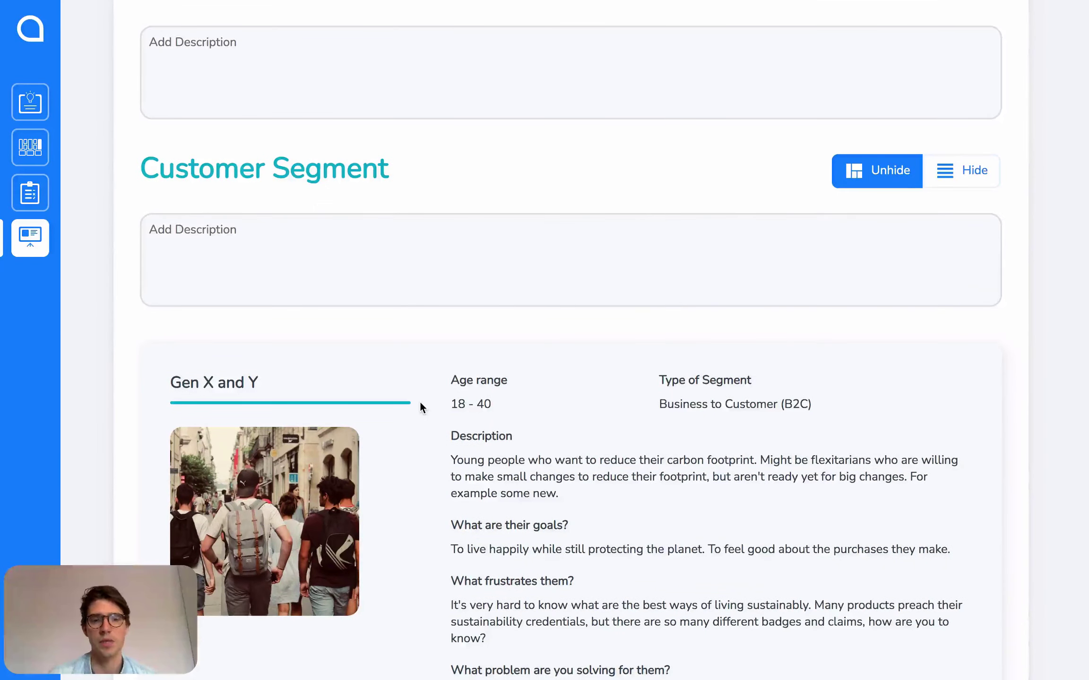
- View the Portfolio's export settings with the web link and PDF options, and close them without exporting
scroll(420, 402, "up", 20)
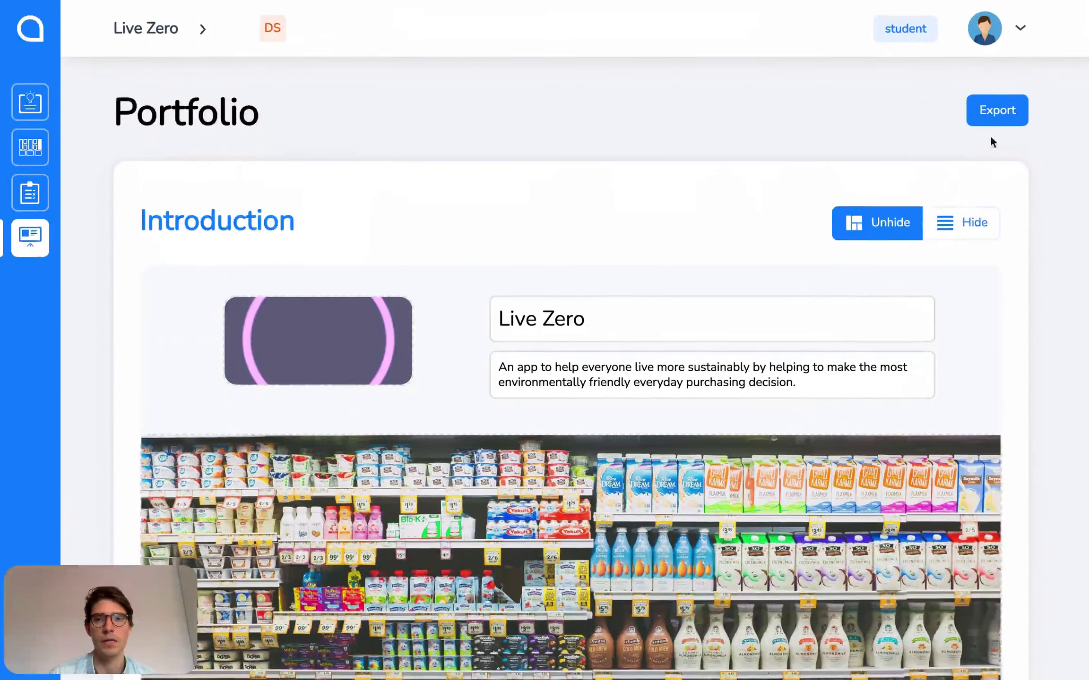
left_click(1000, 113)
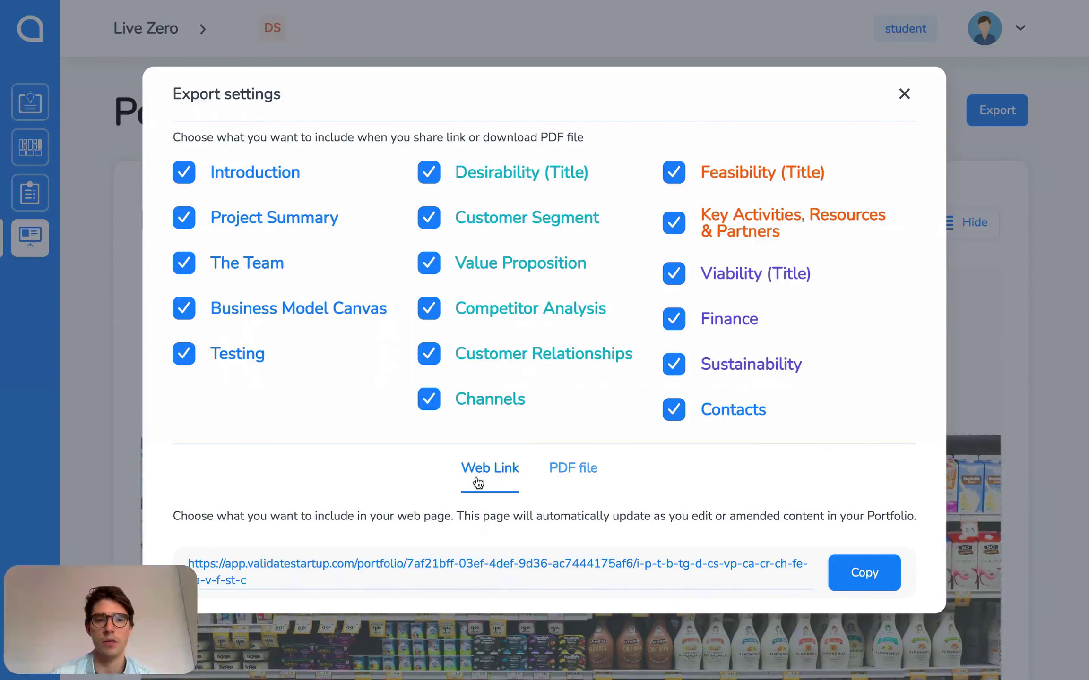
left_click(903, 94)
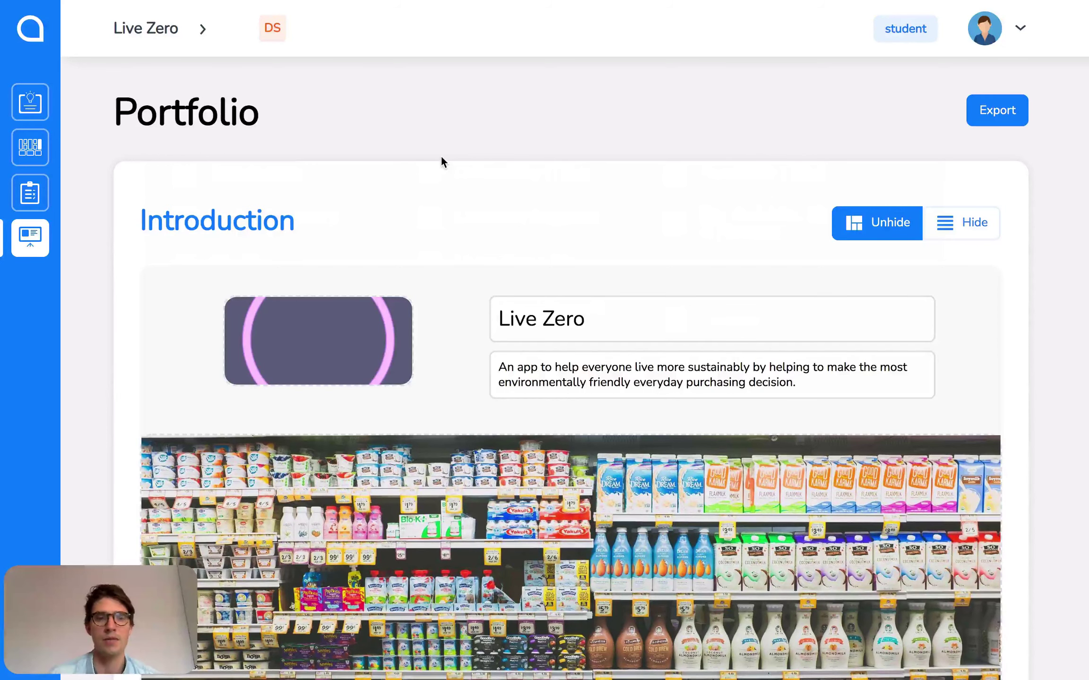